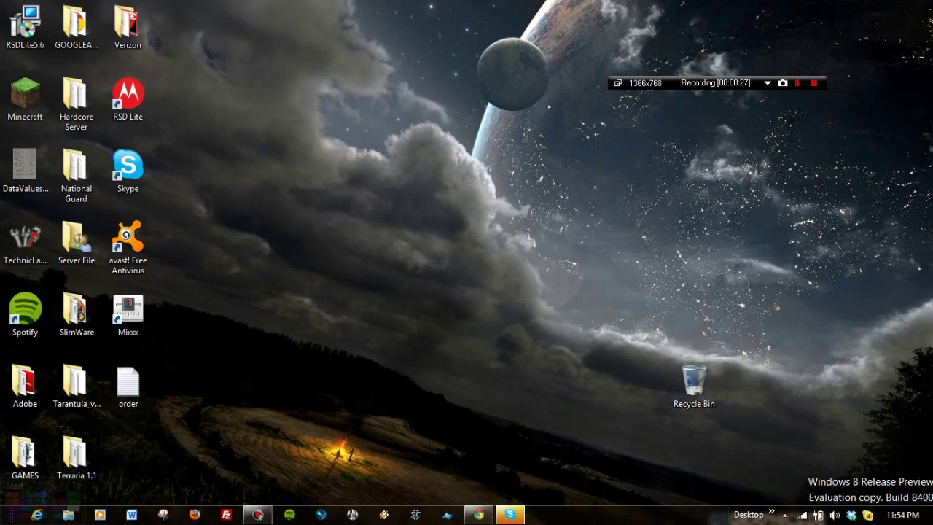
- Find Run through Start search and check 'mmc devmgmt.msc' in its Open box
left_click(4, 521)
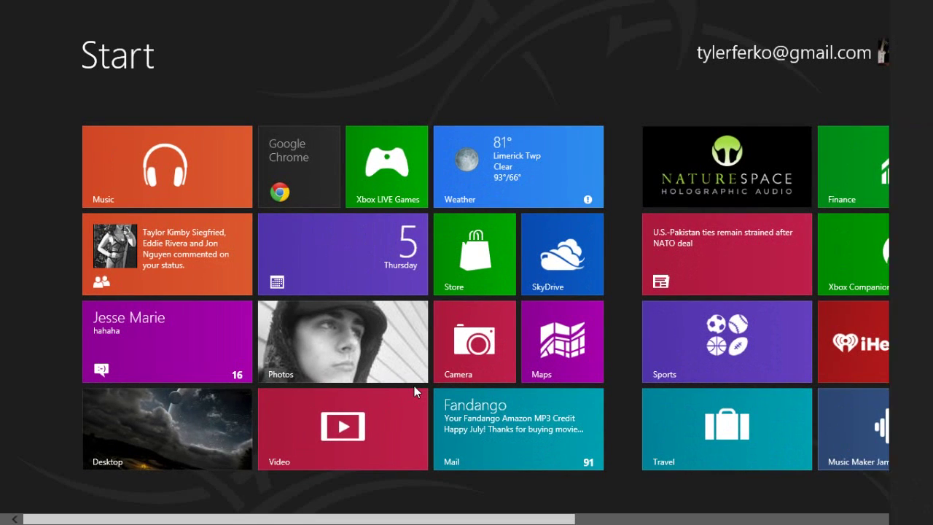
type("run")
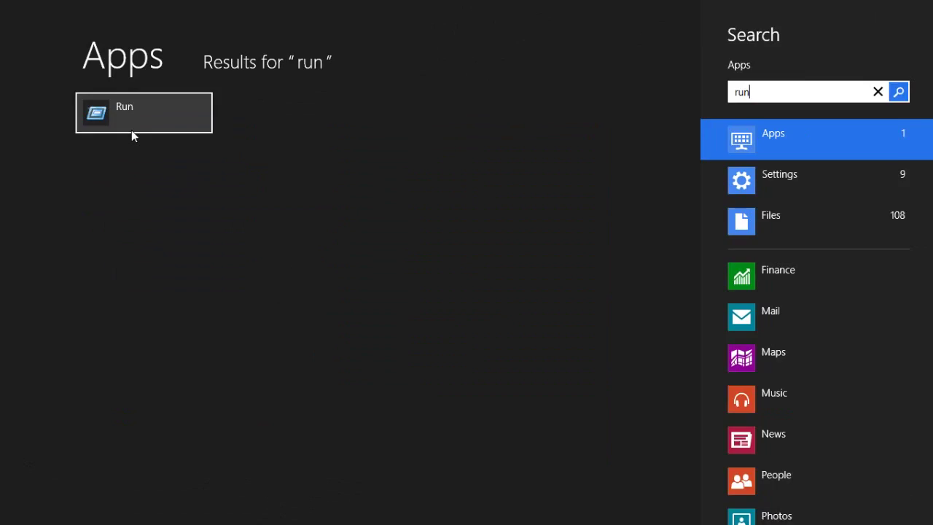
left_click(131, 130)
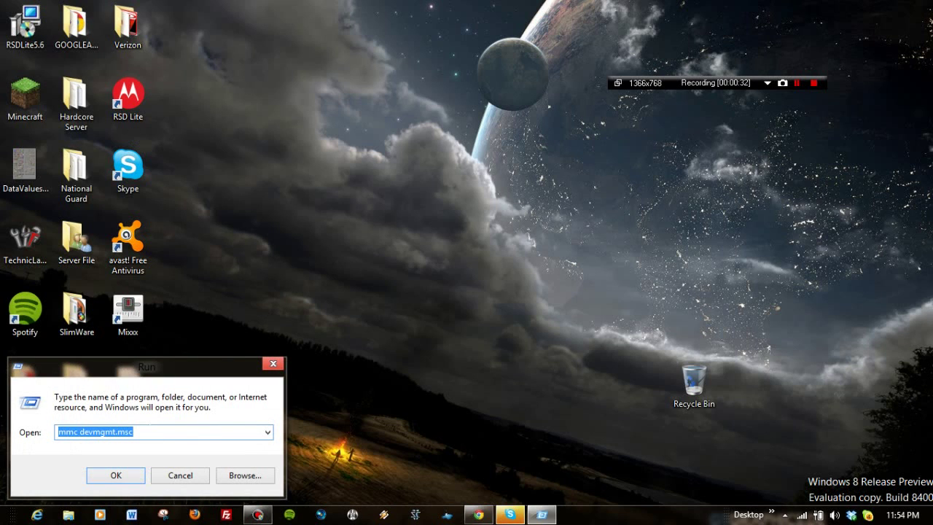
key("End")
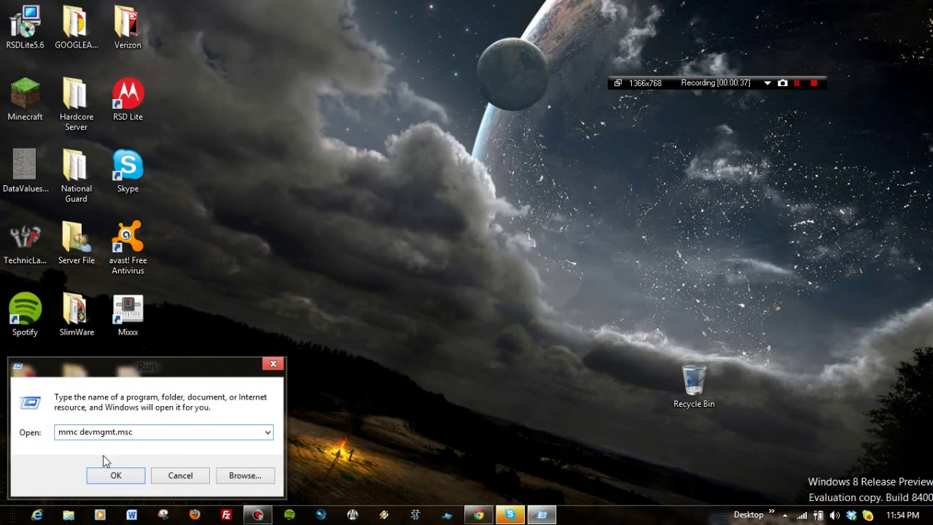
key("ctrl+a")
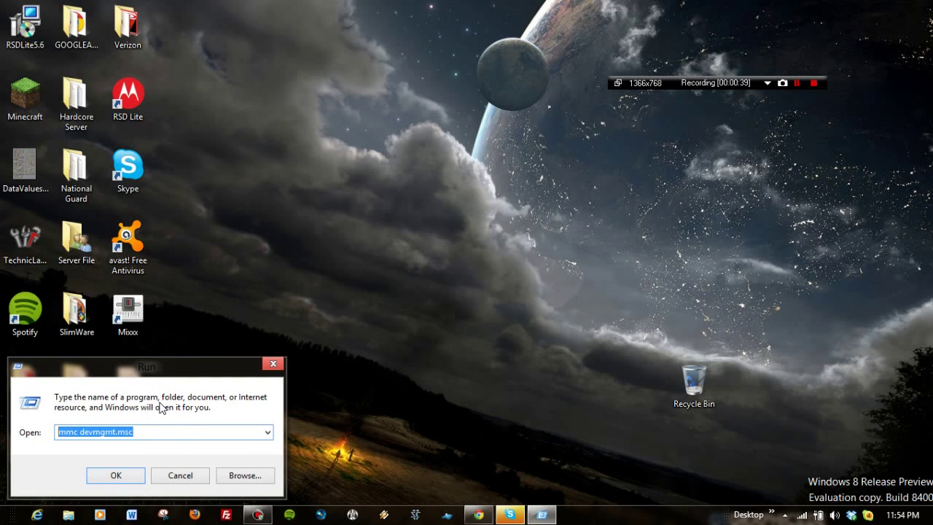
key("End")
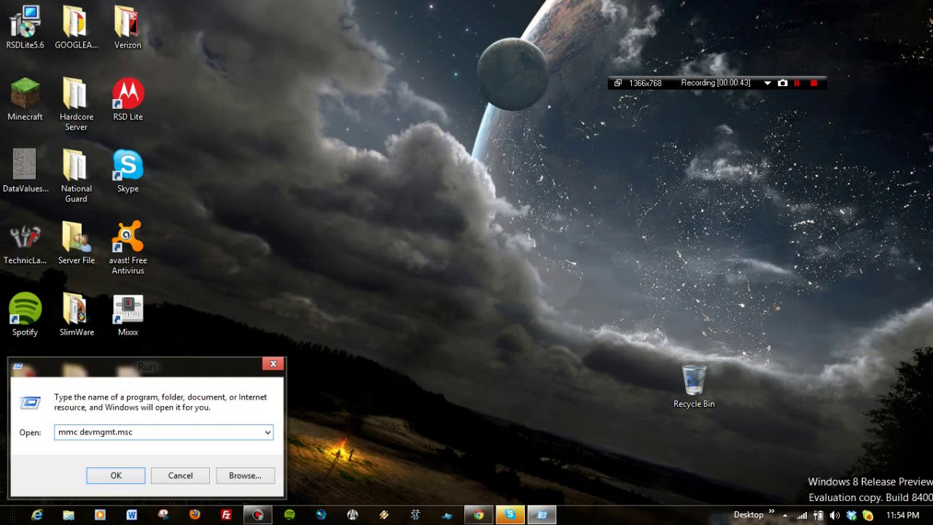
- Run 'mmc devmgmt.msc' and expand Display adapters to reveal the ATI Mobility Radeon HD 4200 Series
left_click(129, 474)
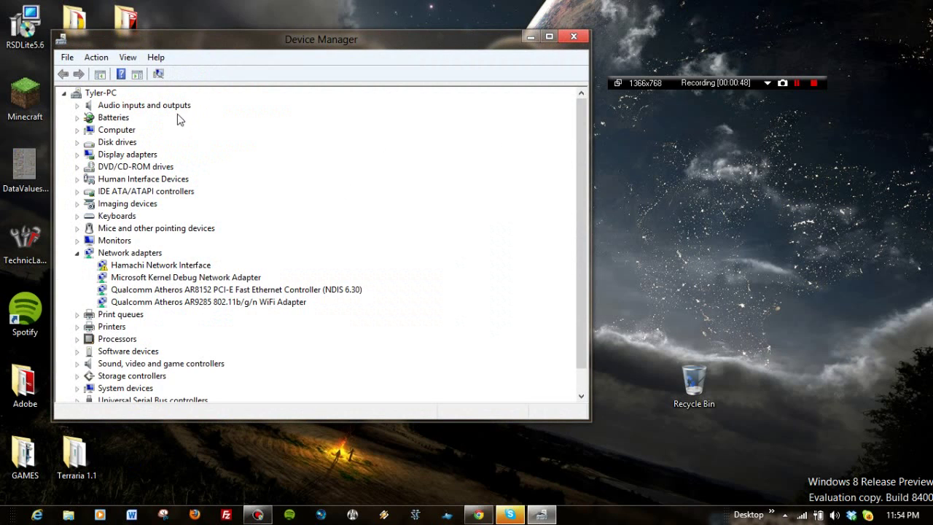
left_click(78, 156)
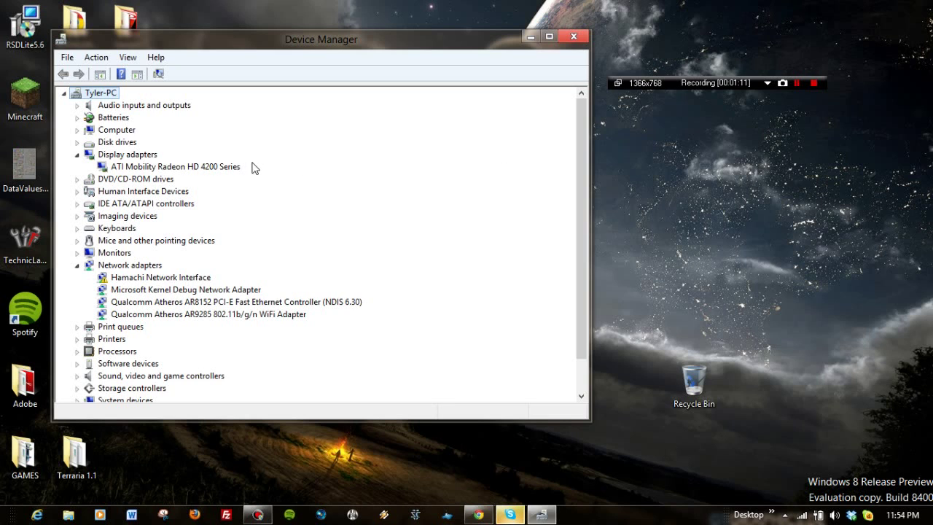
- Update the ATI adapter's driver by browsing the computer and picking from the installed driver list
right_click(164, 169)
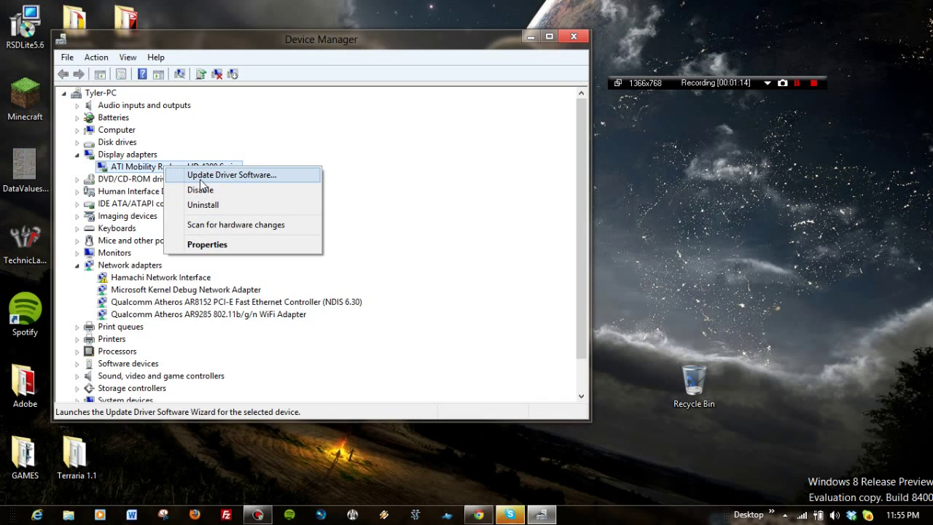
left_click(202, 178)
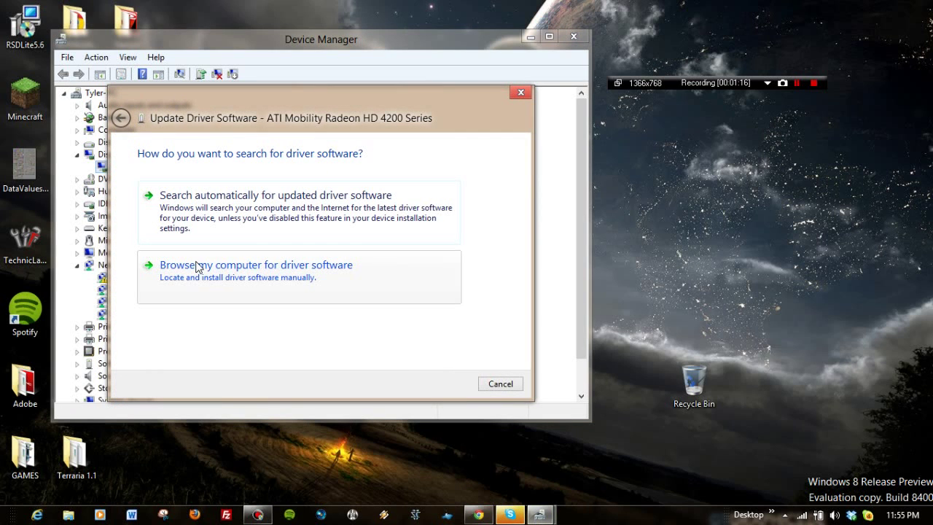
left_click(267, 277)
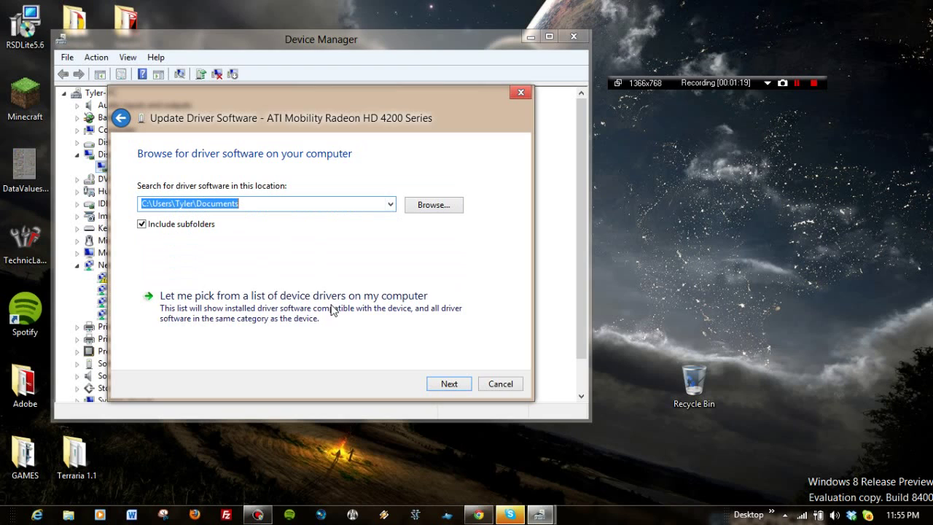
left_click(277, 295)
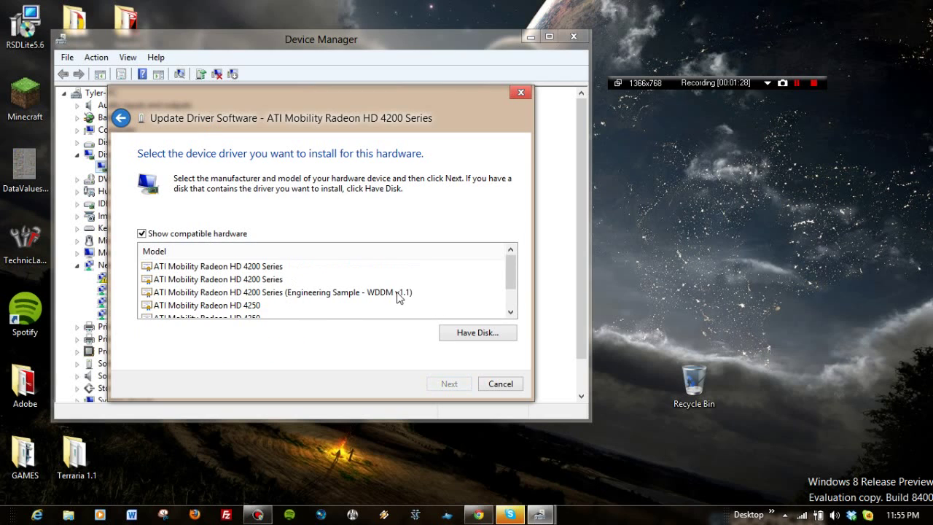
- Choose the standard ATI Mobility Radeon HD 4200 Series driver instead of the Engineering Sample
left_click(332, 293)
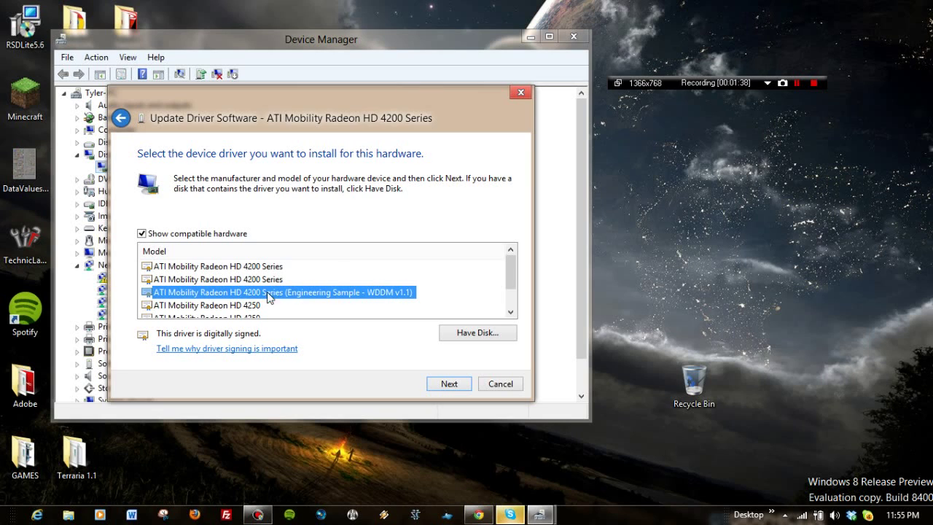
left_click(281, 269)
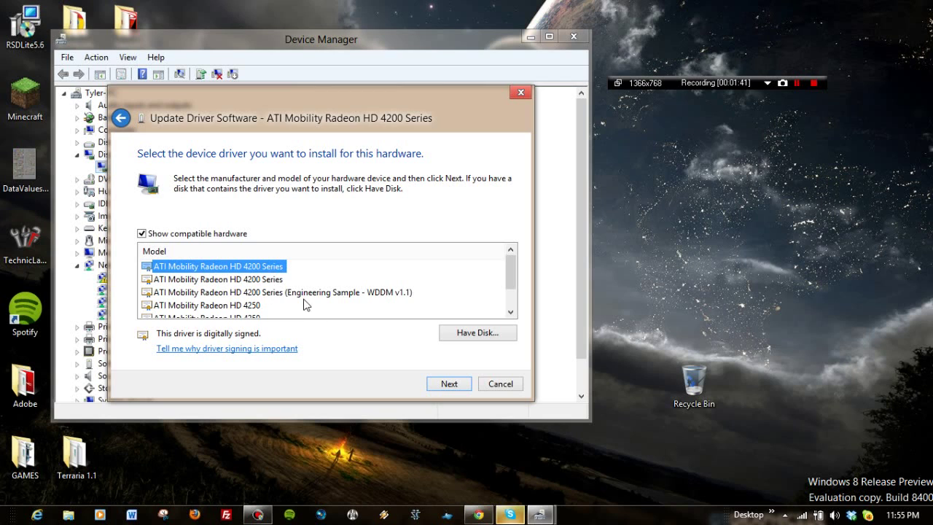
scroll(268, 298, "down", 1)
scroll(269, 298, "up", 1)
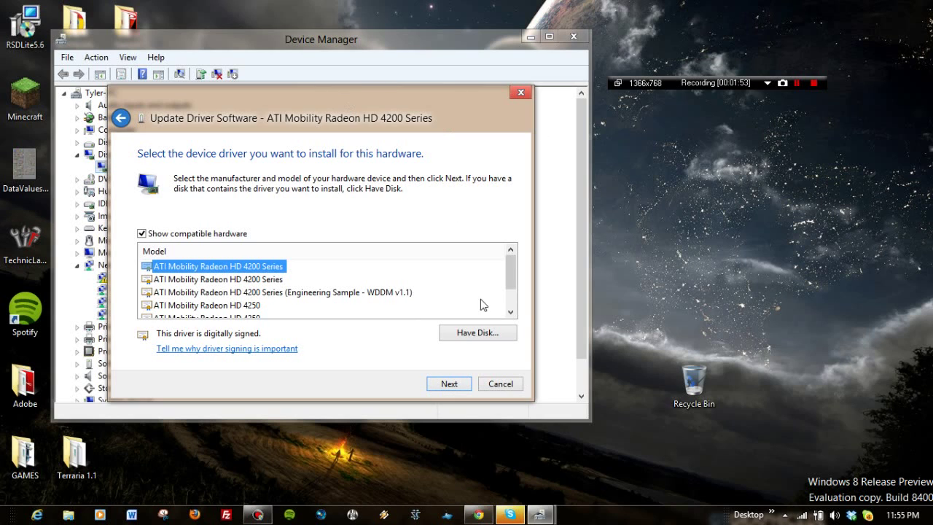
- Close the driver wizard and Device Manager, then start Minecraft from its desktop shortcut
left_click(519, 386)
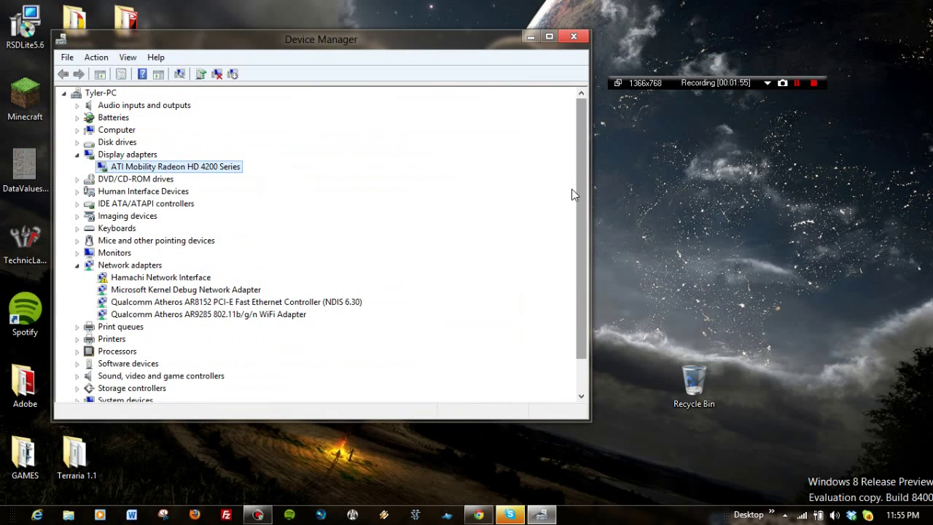
left_click(576, 36)
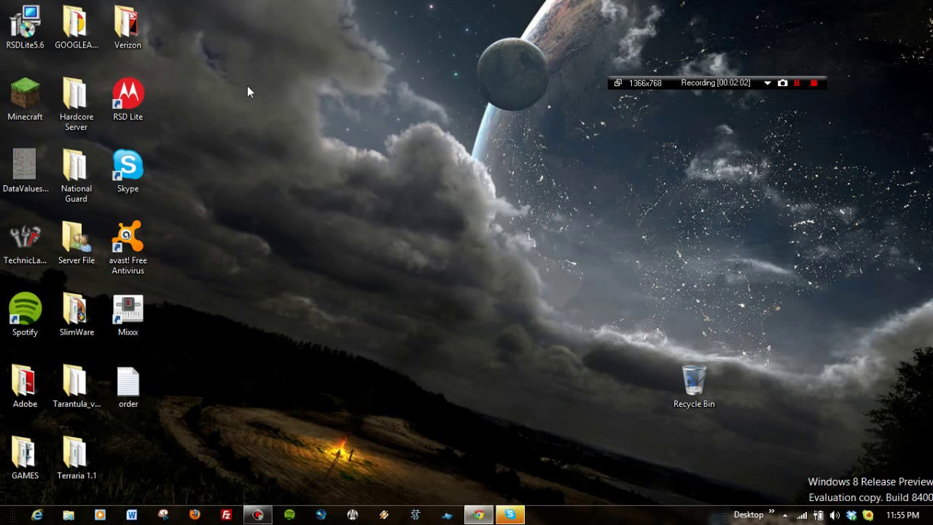
left_click(20, 97)
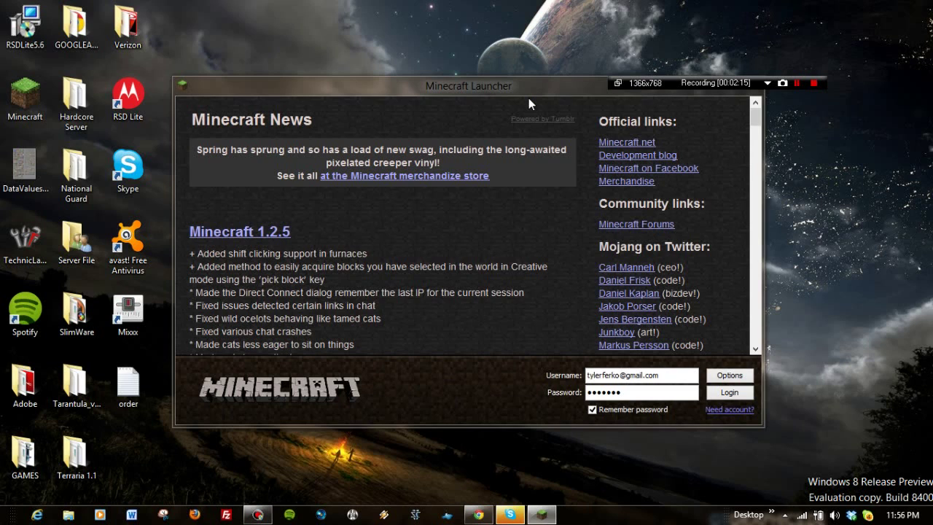
- Log in, maximize the game window until the 12w25a title menu loads, then quit Minecraft
left_click(743, 395)
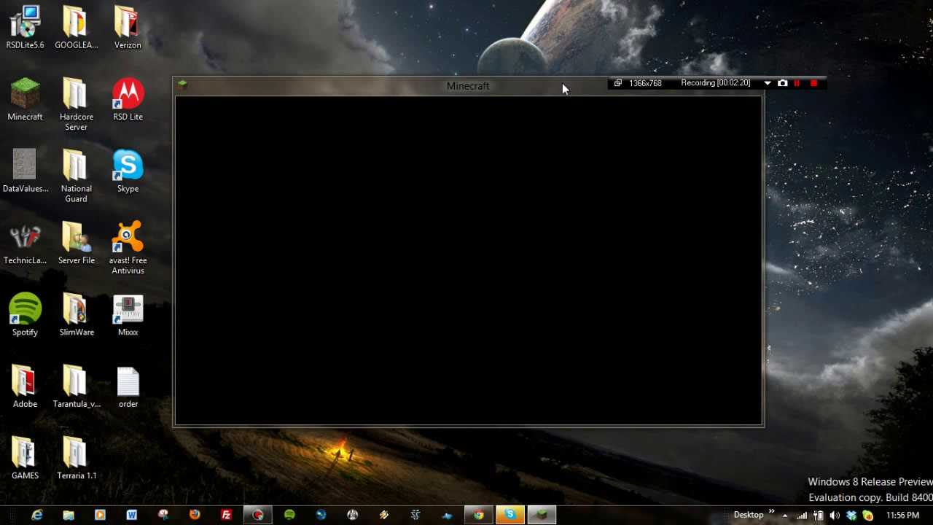
left_click_drag(562, 83, 540, 2)
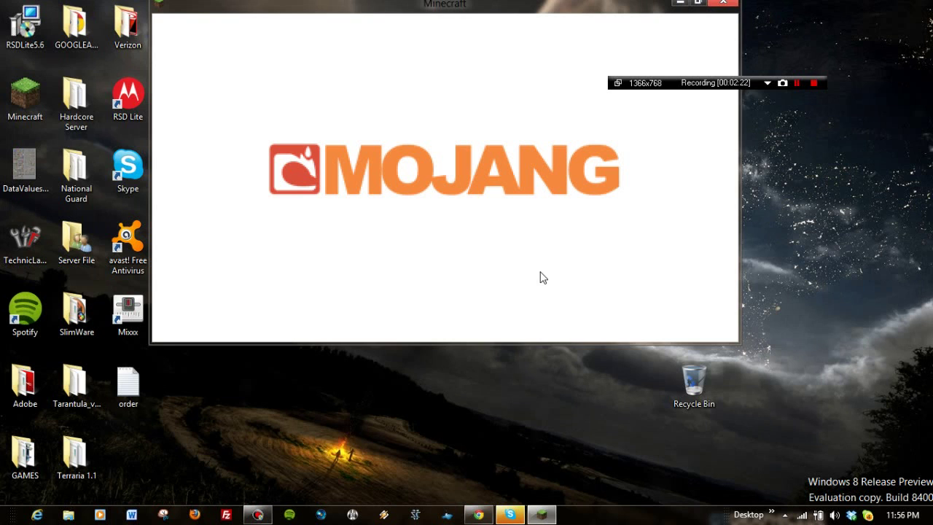
key("super+Up")
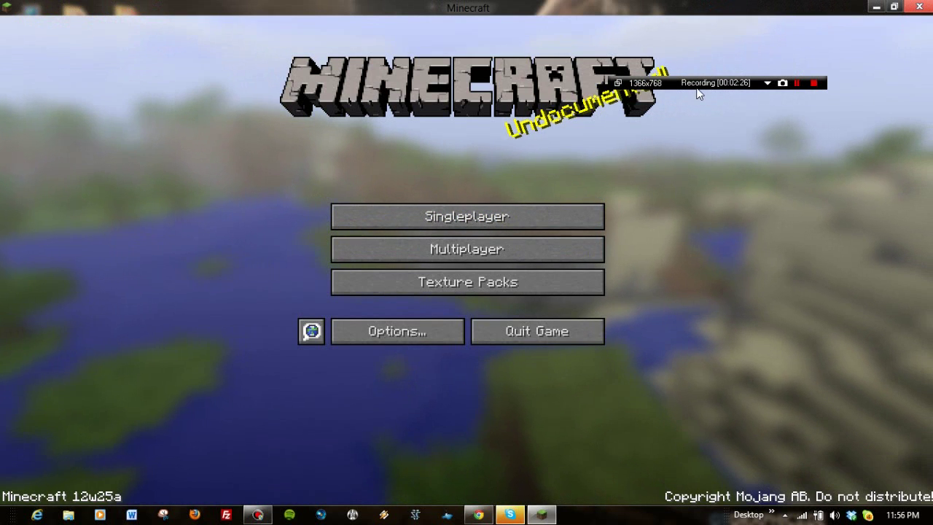
left_click_drag(739, 84, 767, 14)
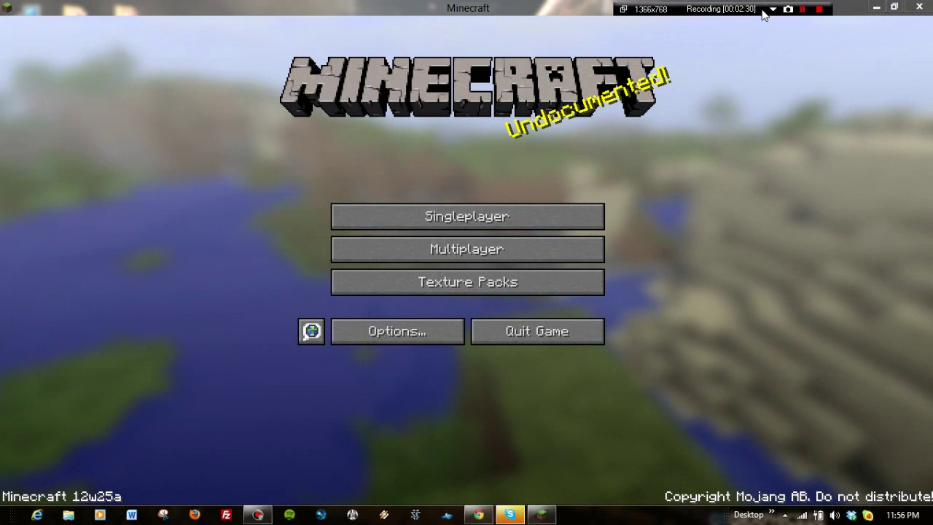
left_click(919, 7)
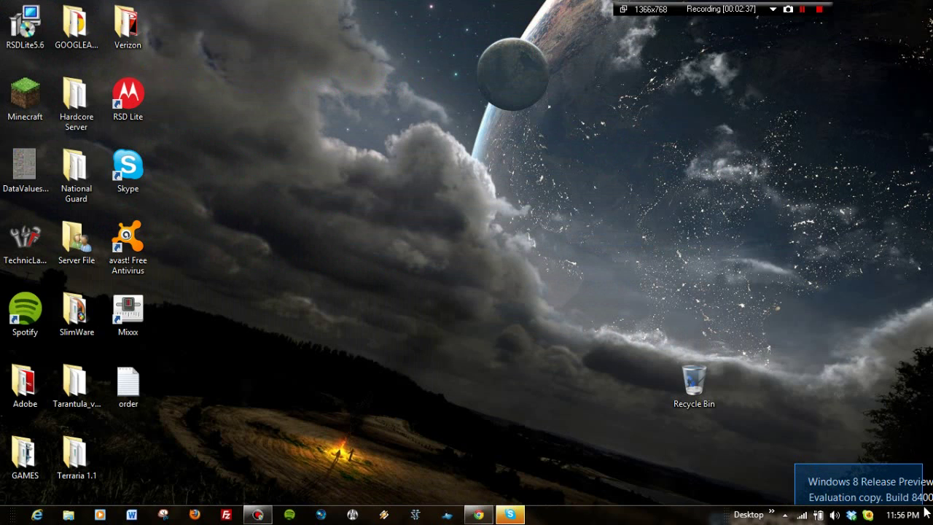
- Advance the desktop wallpaper to the next background, the city bridge image
left_click_drag(932, 504, 915, 477)
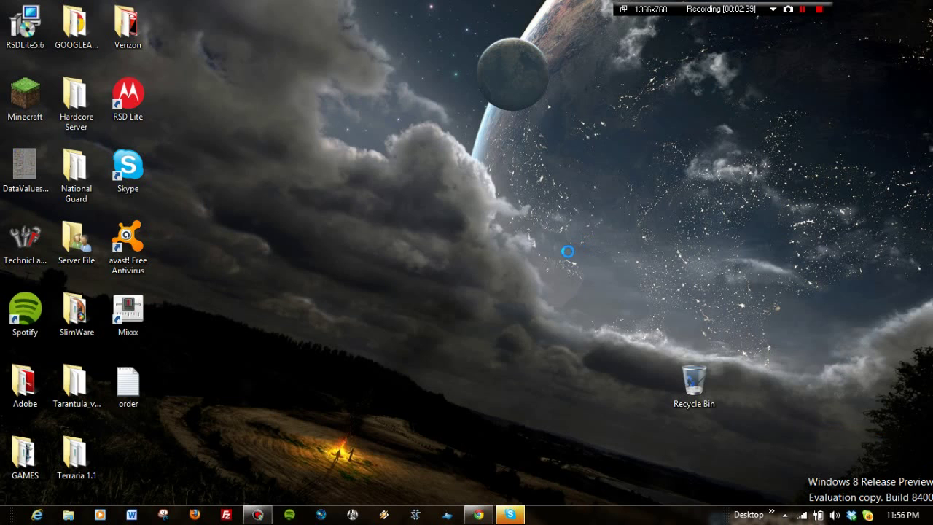
right_click(529, 180)
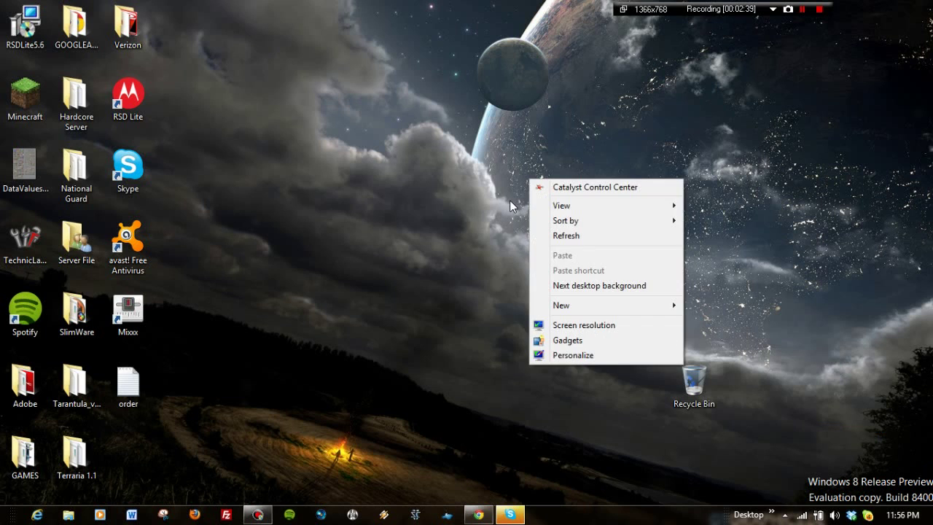
left_click(614, 285)
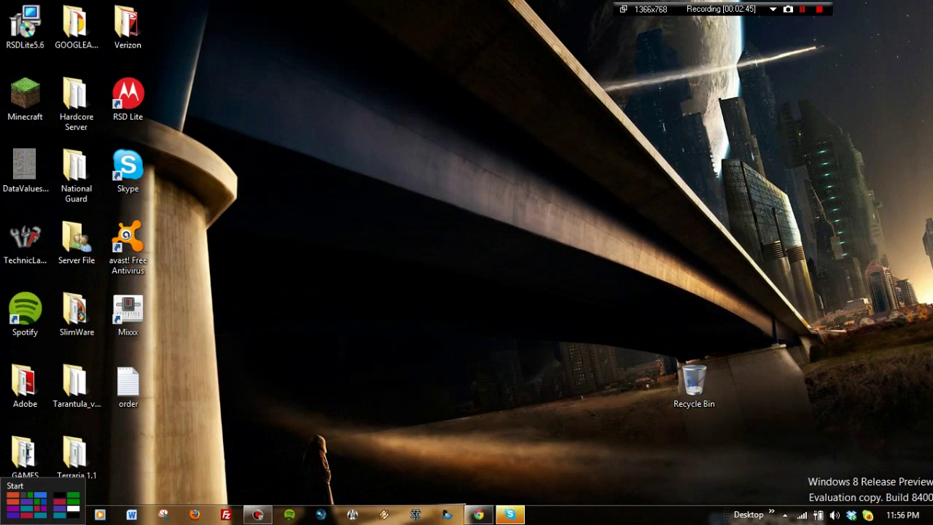
left_click(2, 519)
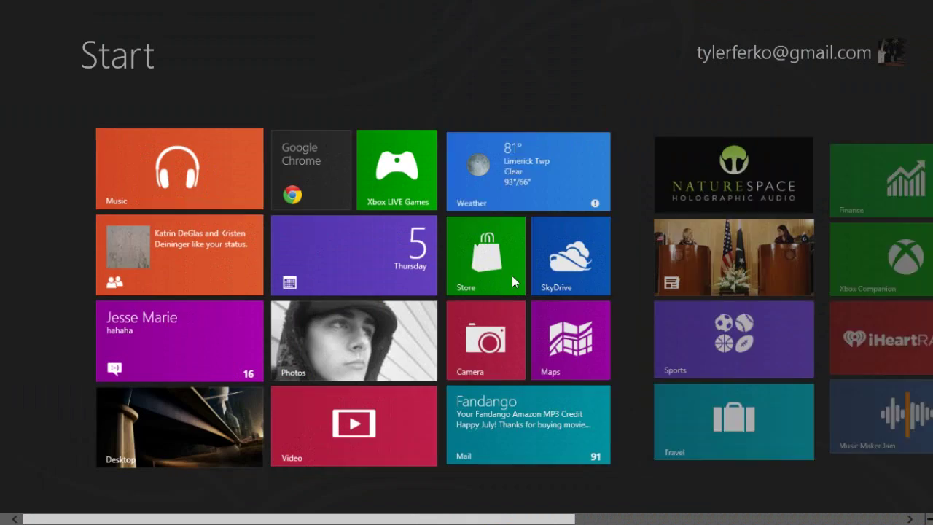
left_click(2, 519)
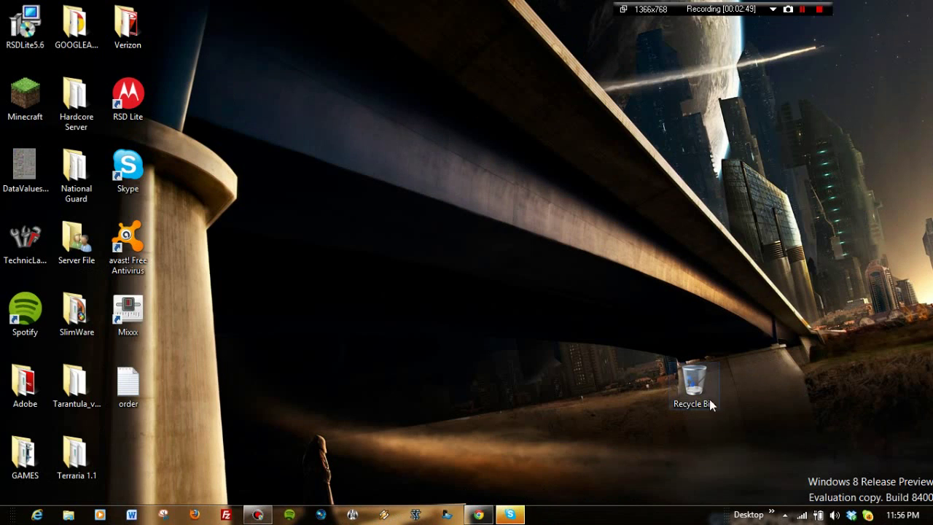
- Drag the Recycle Bin icon to the desktop's top-right corner, with several further desktop drags
left_click_drag(707, 393, 871, 43)
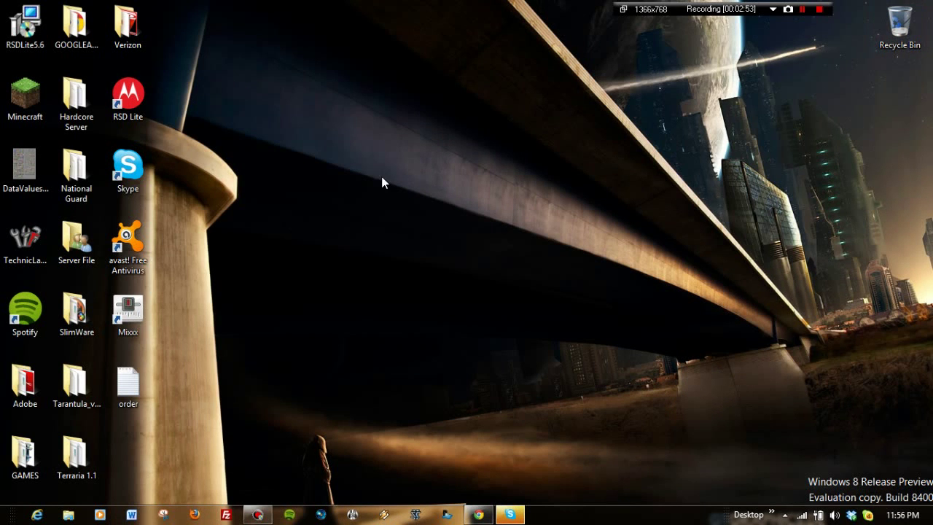
left_click_drag(366, 123, 862, 452)
left_click_drag(806, 471, 932, 504)
mouse_move(860, 316)
left_mouse_down()
mouse_move(556, 323)
mouse_move(227, 253)
left_mouse_up()
mouse_move(456, 104)
left_mouse_down()
mouse_move(658, 289)
mouse_move(932, 503)
mouse_move(641, 223)
left_mouse_up()
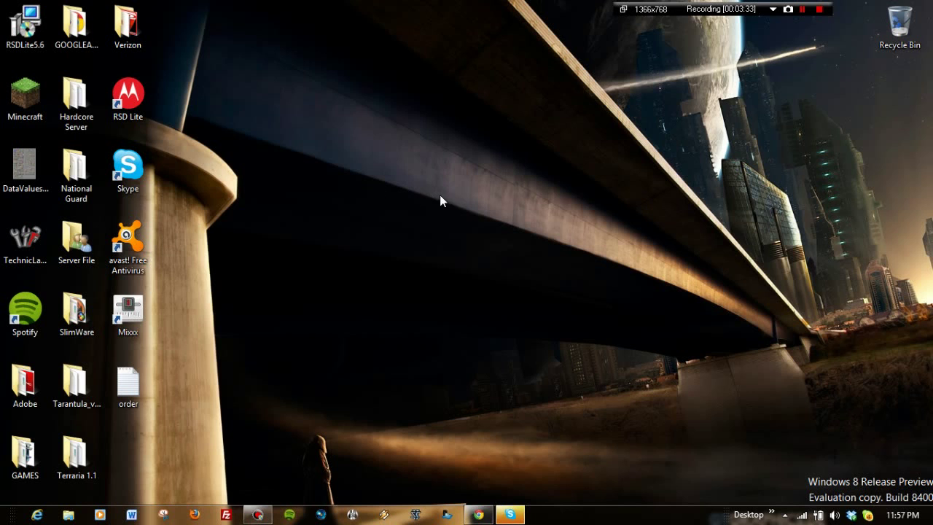